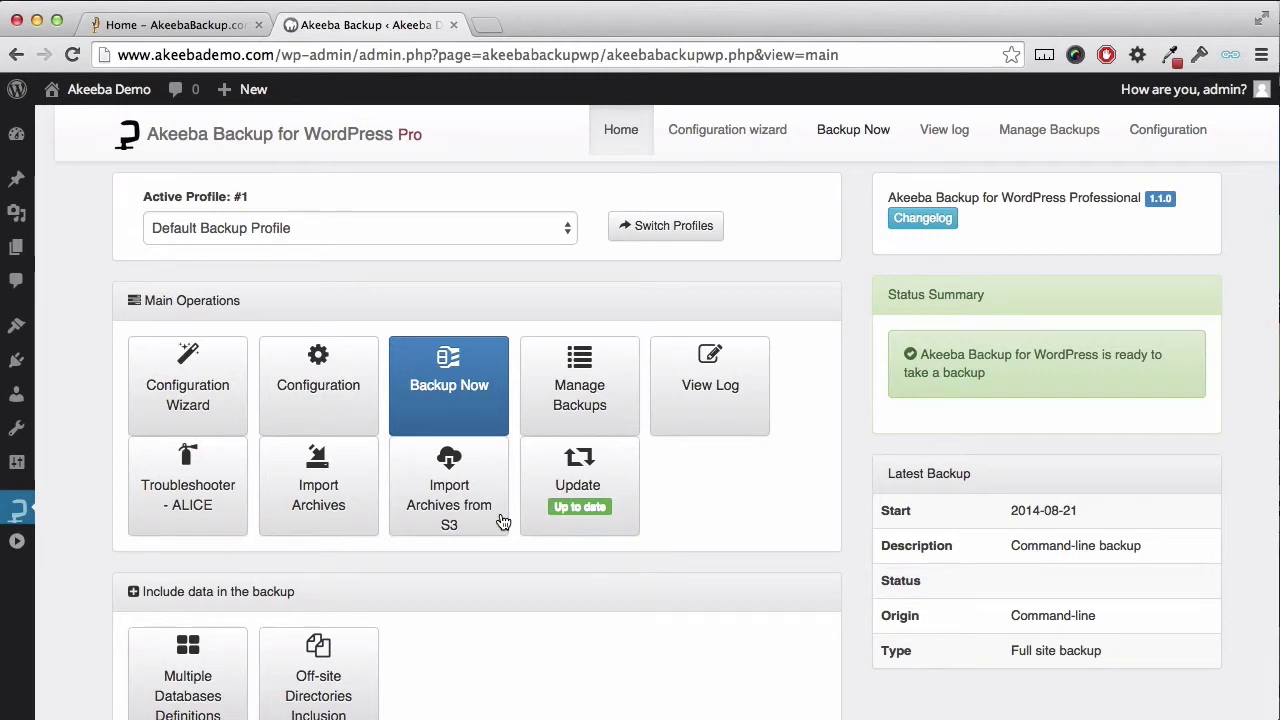
Step: Switch to the automated Backup Profile and open the quota management settings in its configuration
left_click(480, 231)
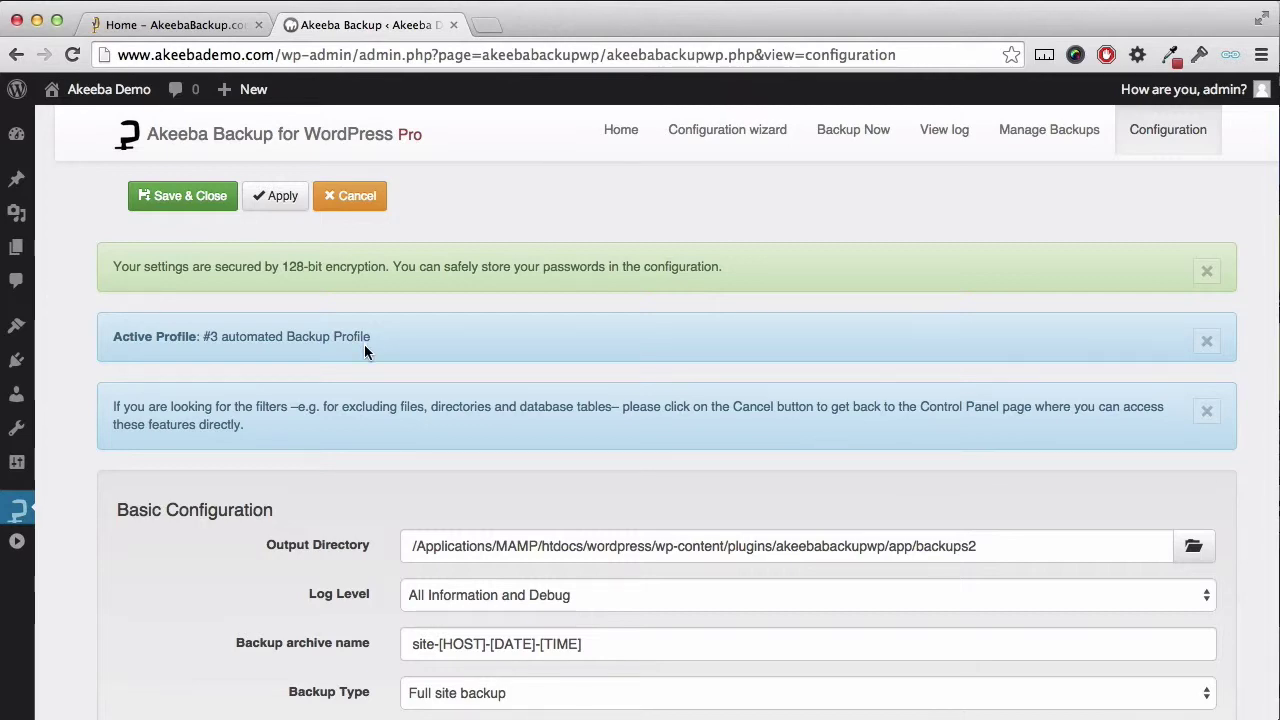
scroll(457, 358, "down", 15)
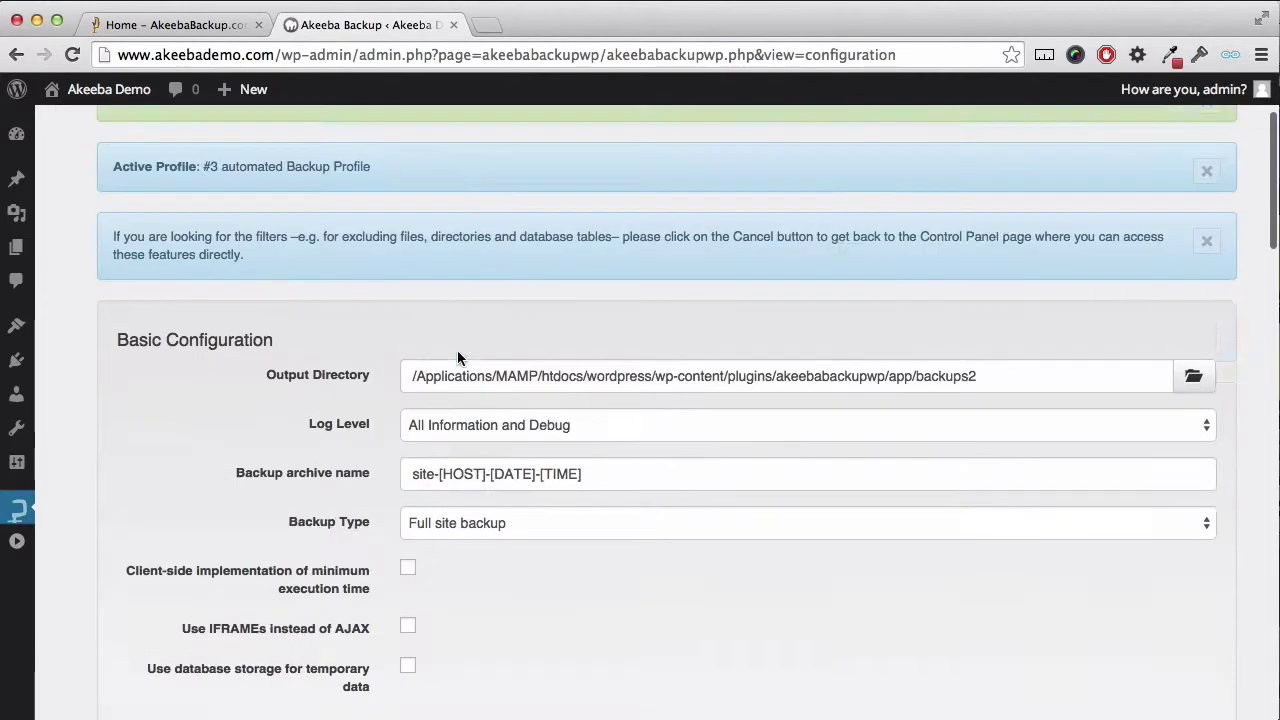
scroll(457, 358, "down", 10)
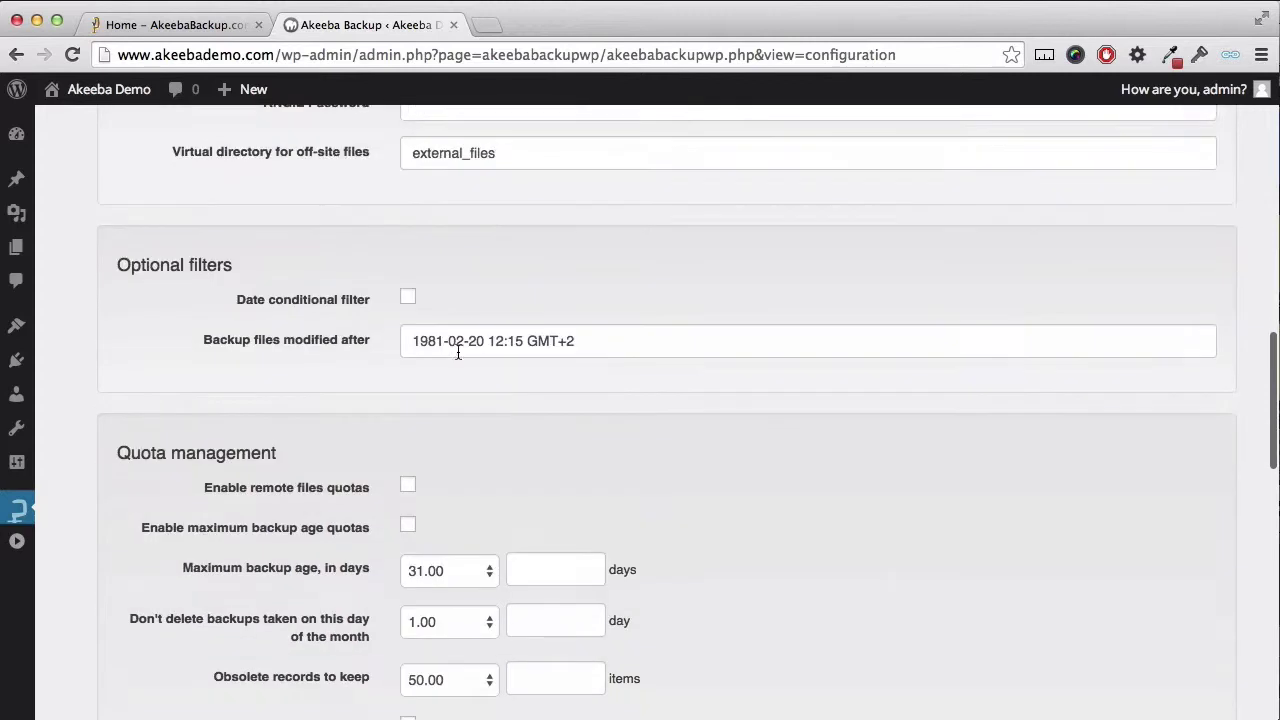
scroll(457, 350, "down", 1)
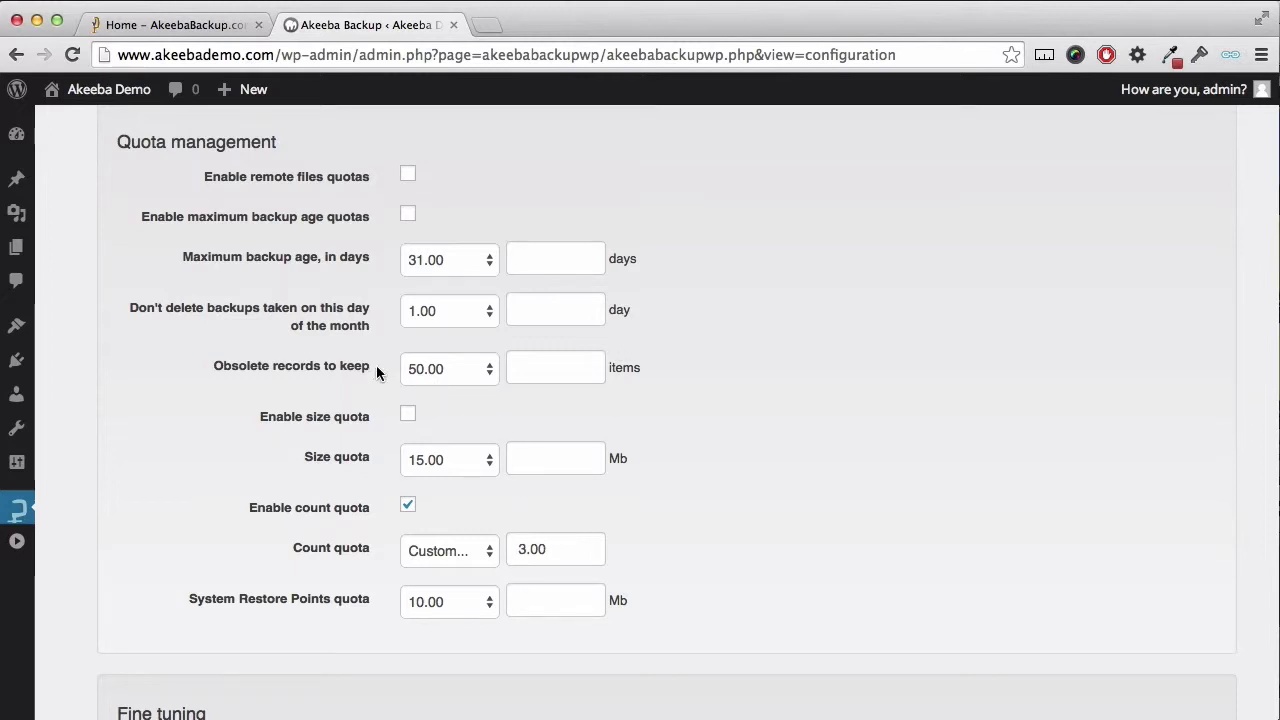
Step: Enable maximum backup age quotas with a maximum backup age of 31 days
mouse_move(367, 372)
mouse_move(348, 532)
left_click(409, 216)
left_click(464, 256)
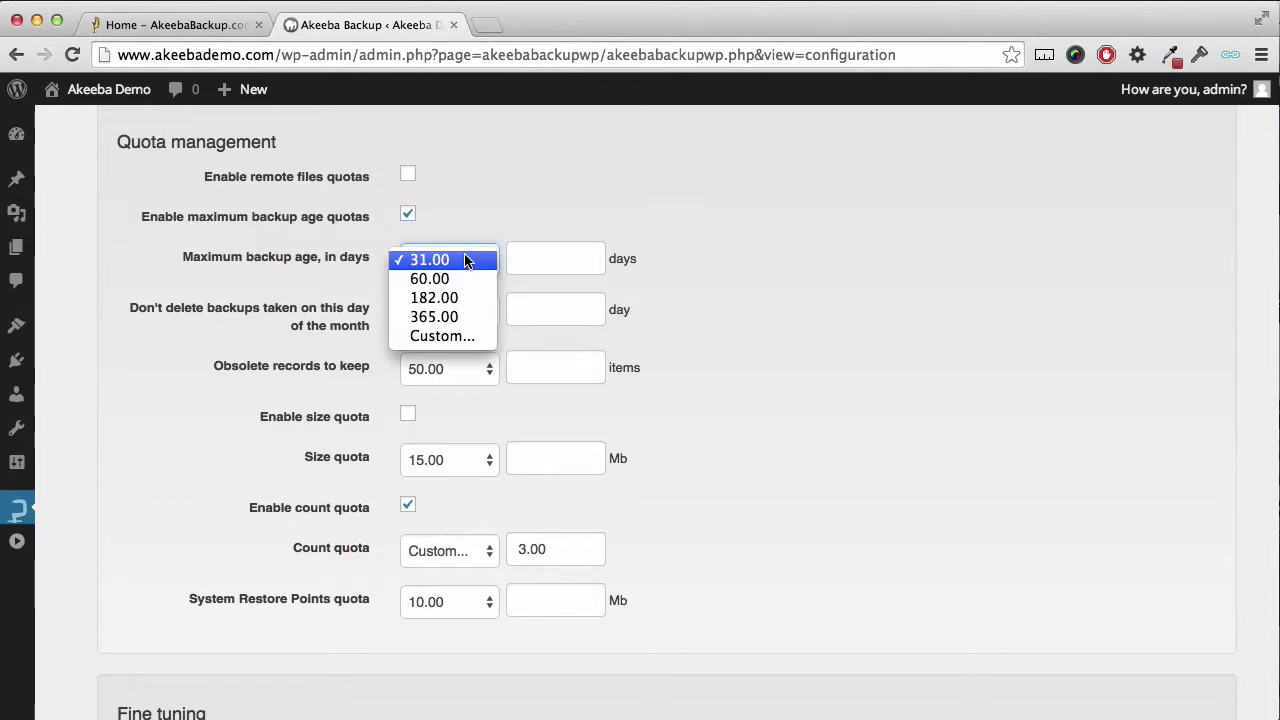
left_click(464, 260)
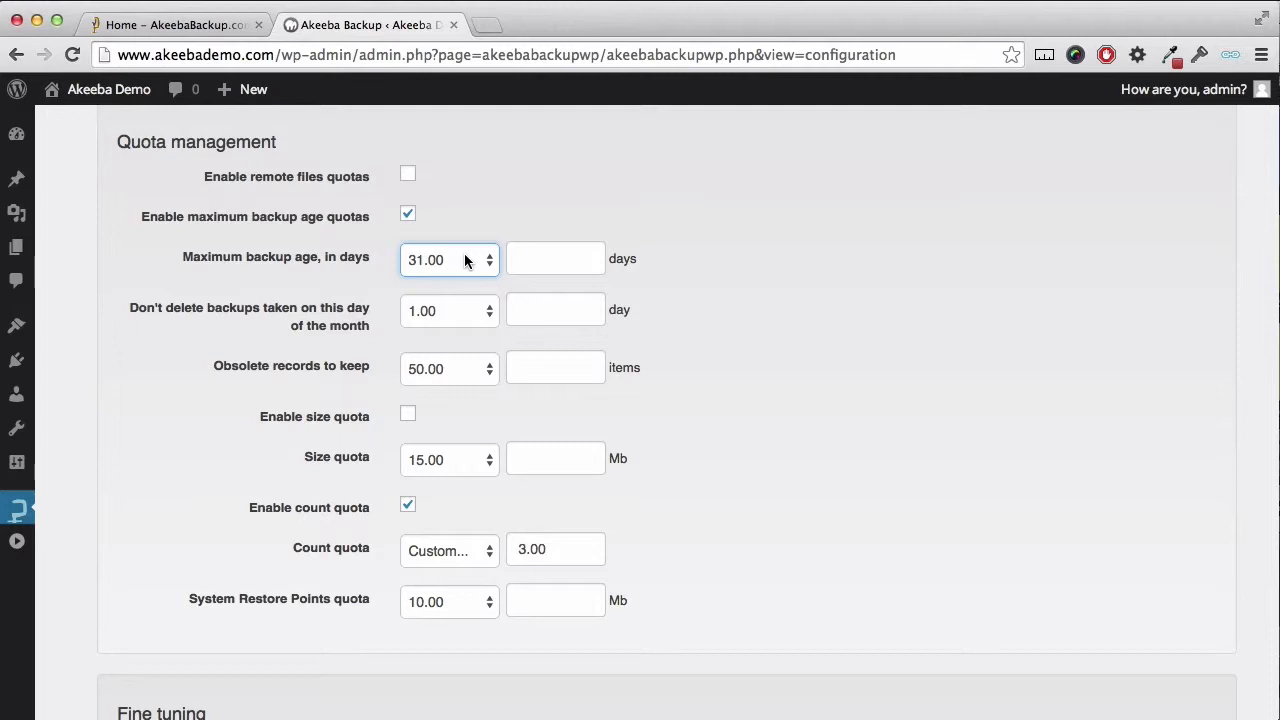
Step: Protect backups taken on day 20 of the month from deletion using a custom value, and choose 50 obsolete records to keep
left_click(477, 311)
left_click(468, 349)
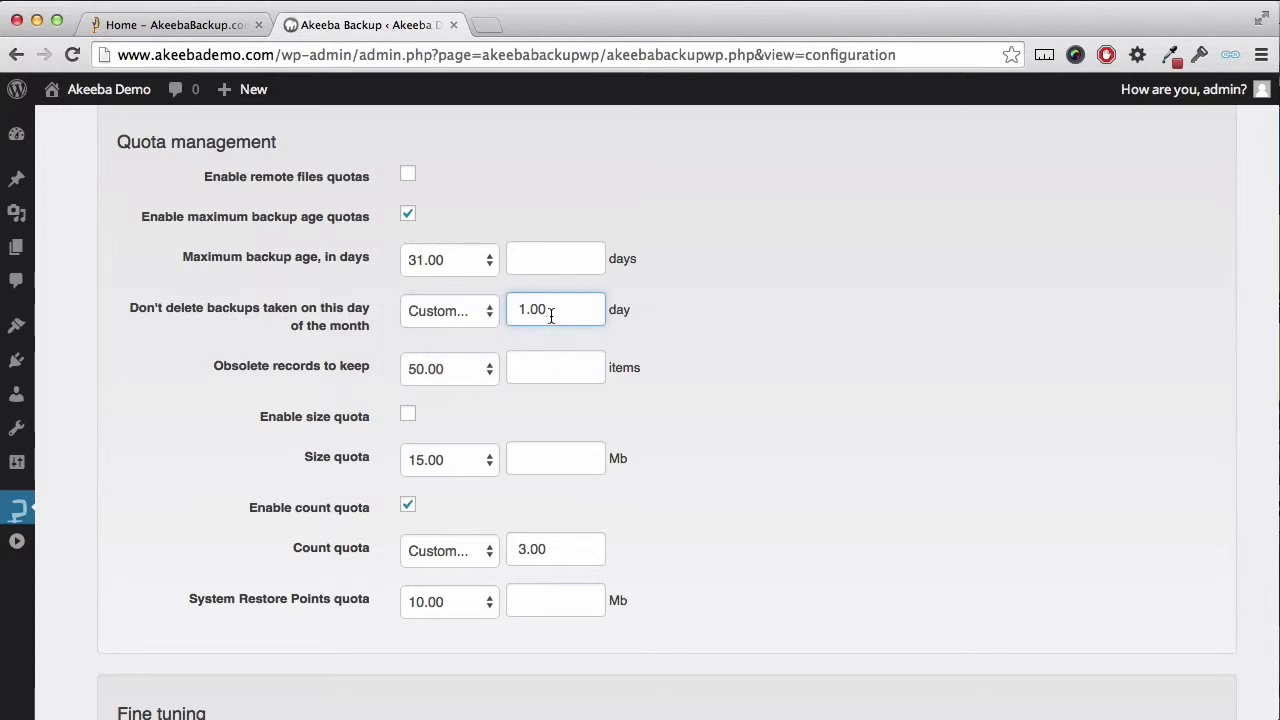
type("20")
left_click(733, 285)
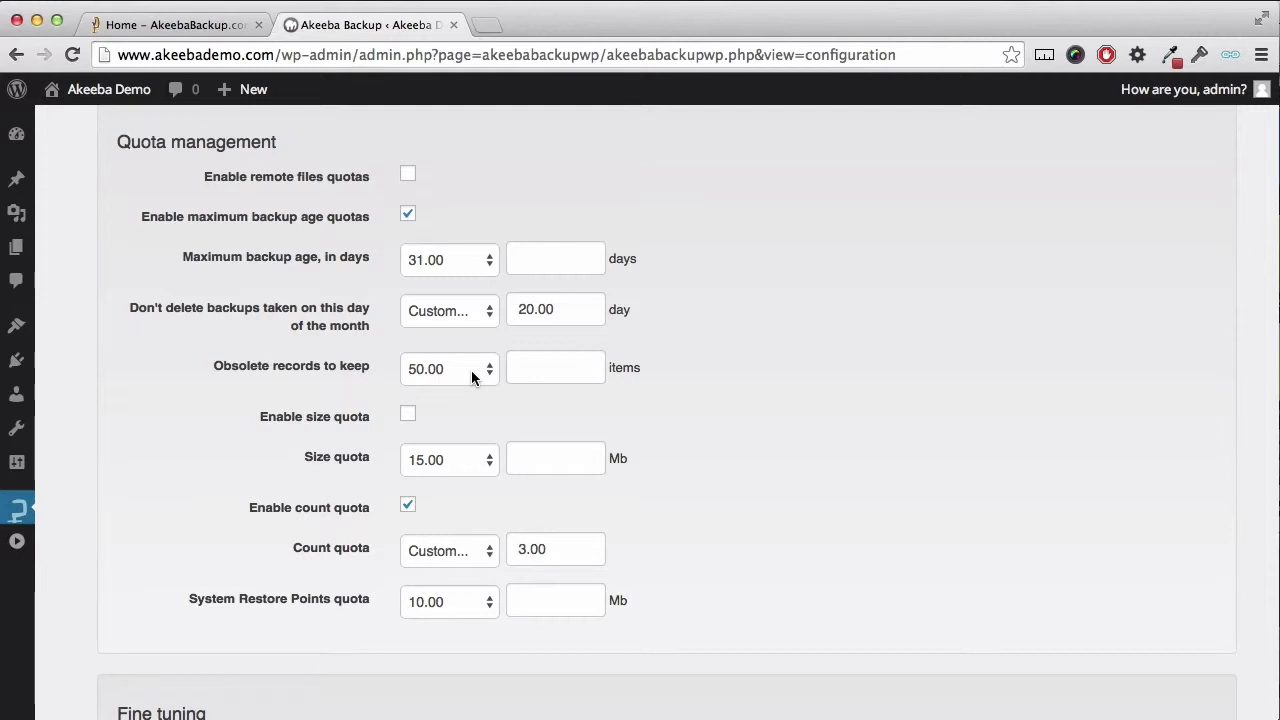
left_click(474, 376)
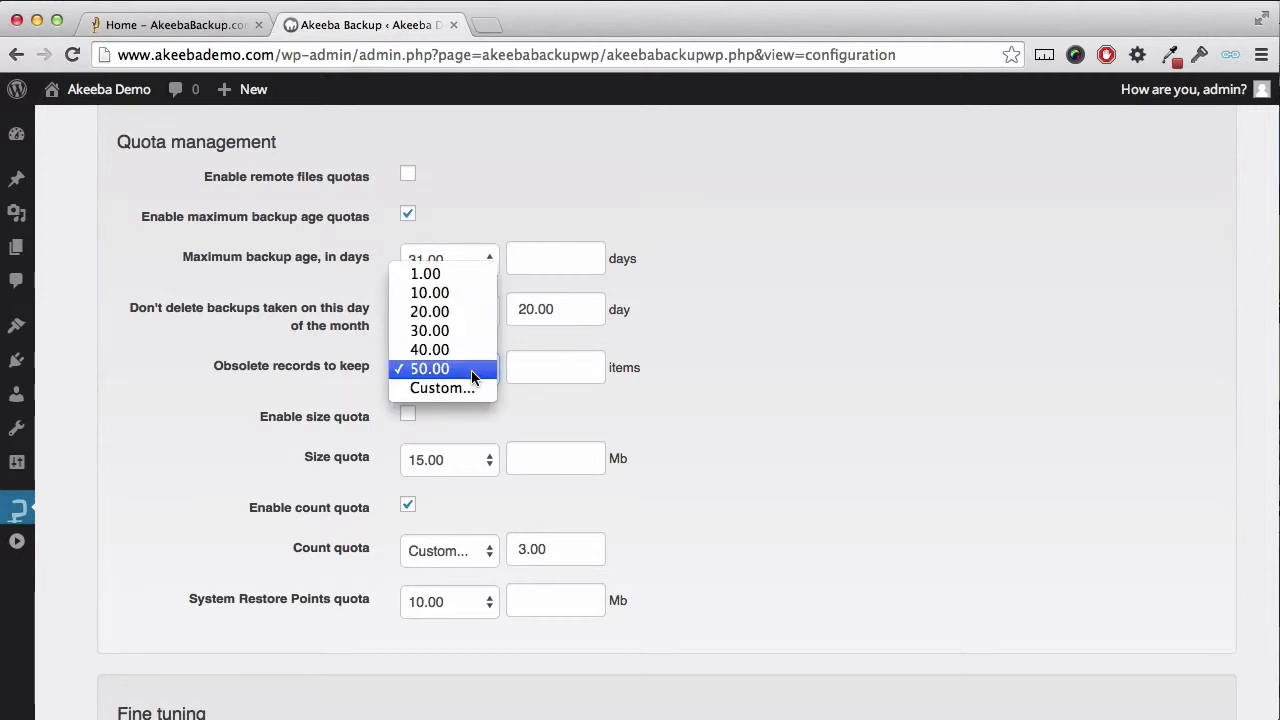
left_click(471, 370)
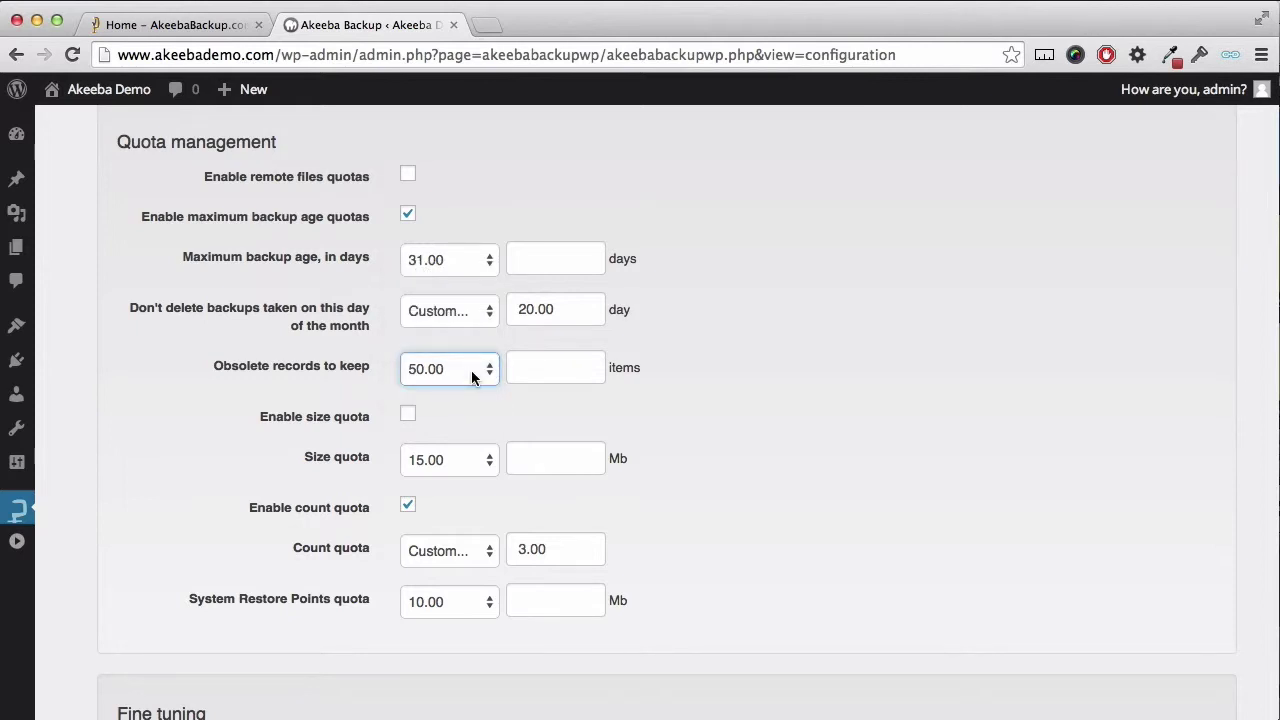
Step: Replace the maximum backup age and count quotas with a size quota of 256 Mb
left_click(408, 214)
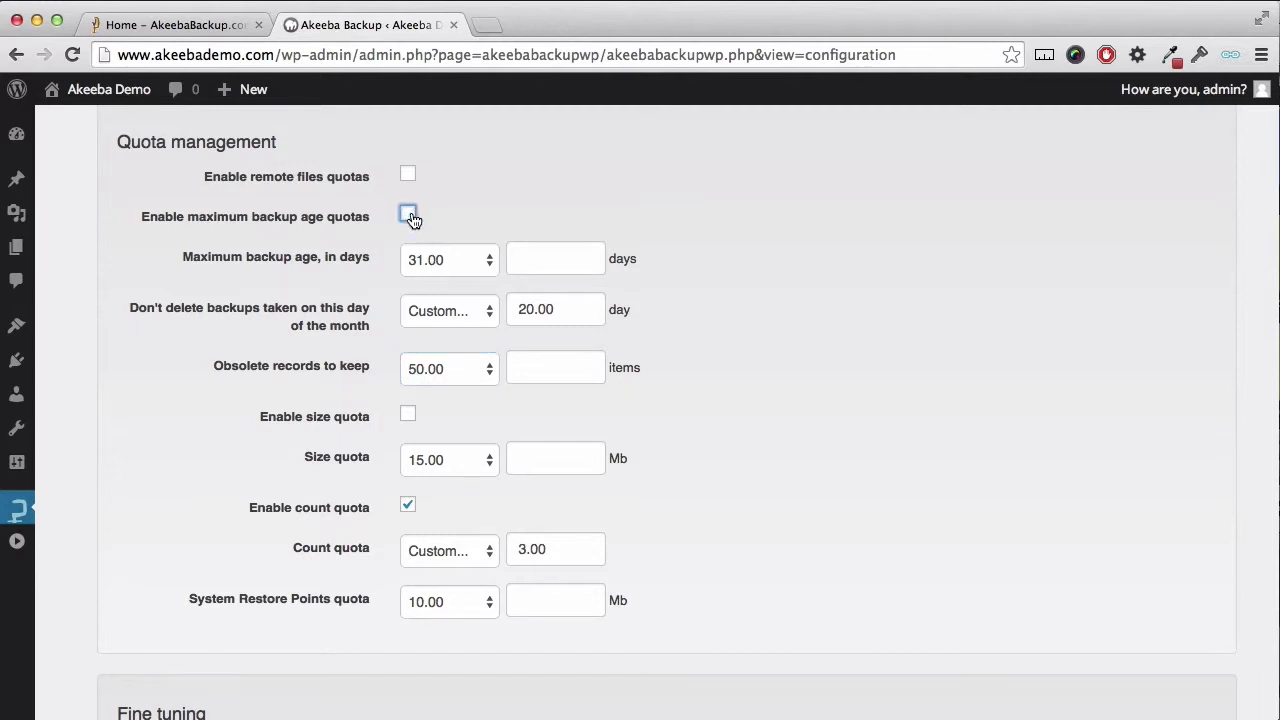
left_click(408, 415)
left_click(408, 502)
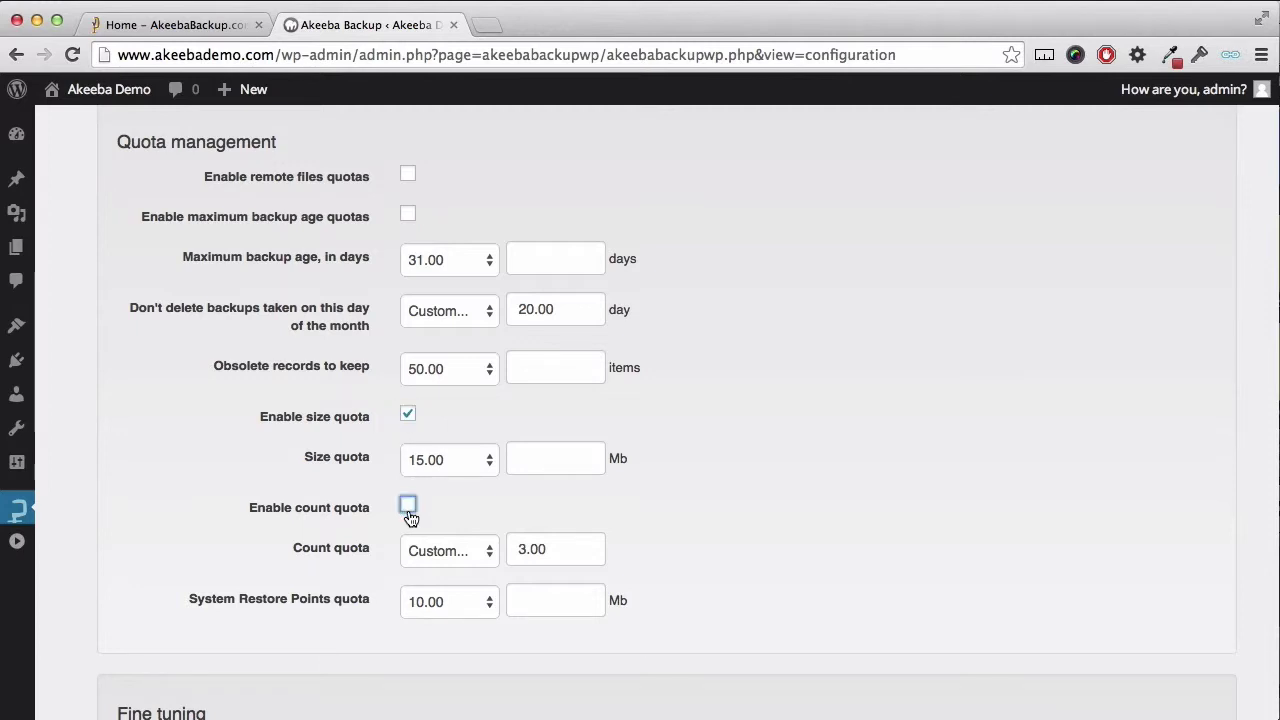
left_click(460, 459)
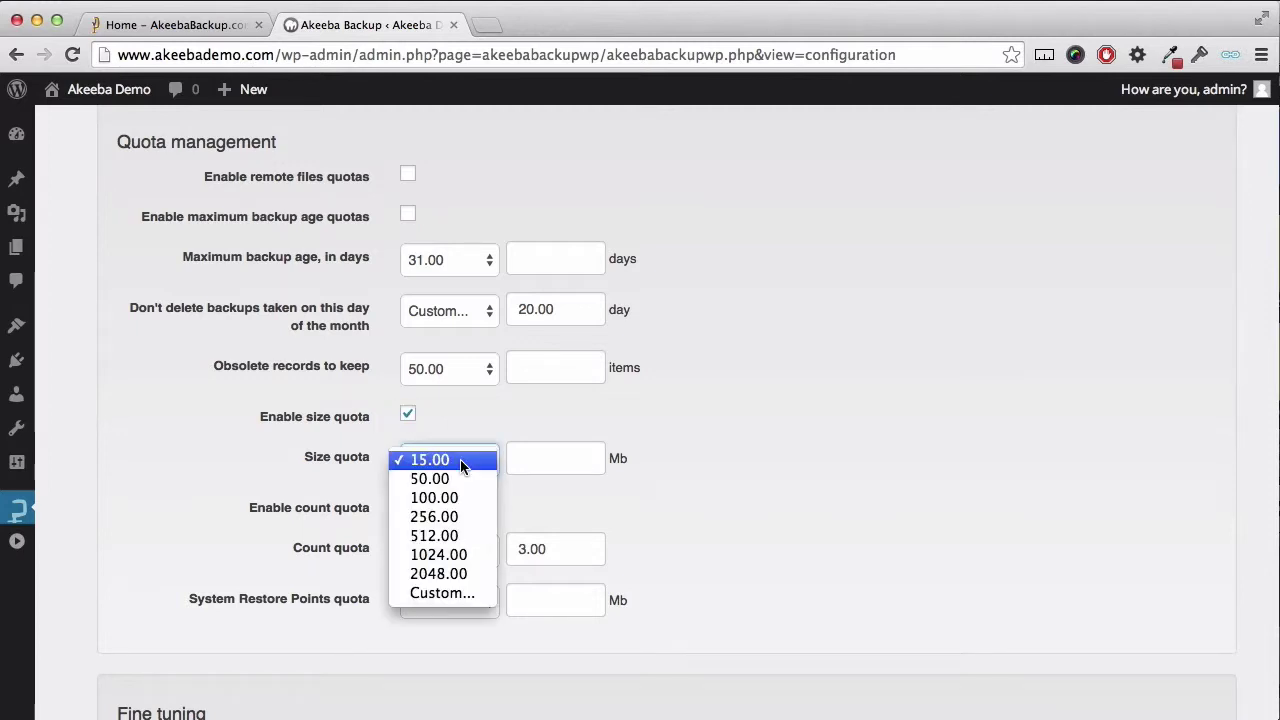
left_click(459, 516)
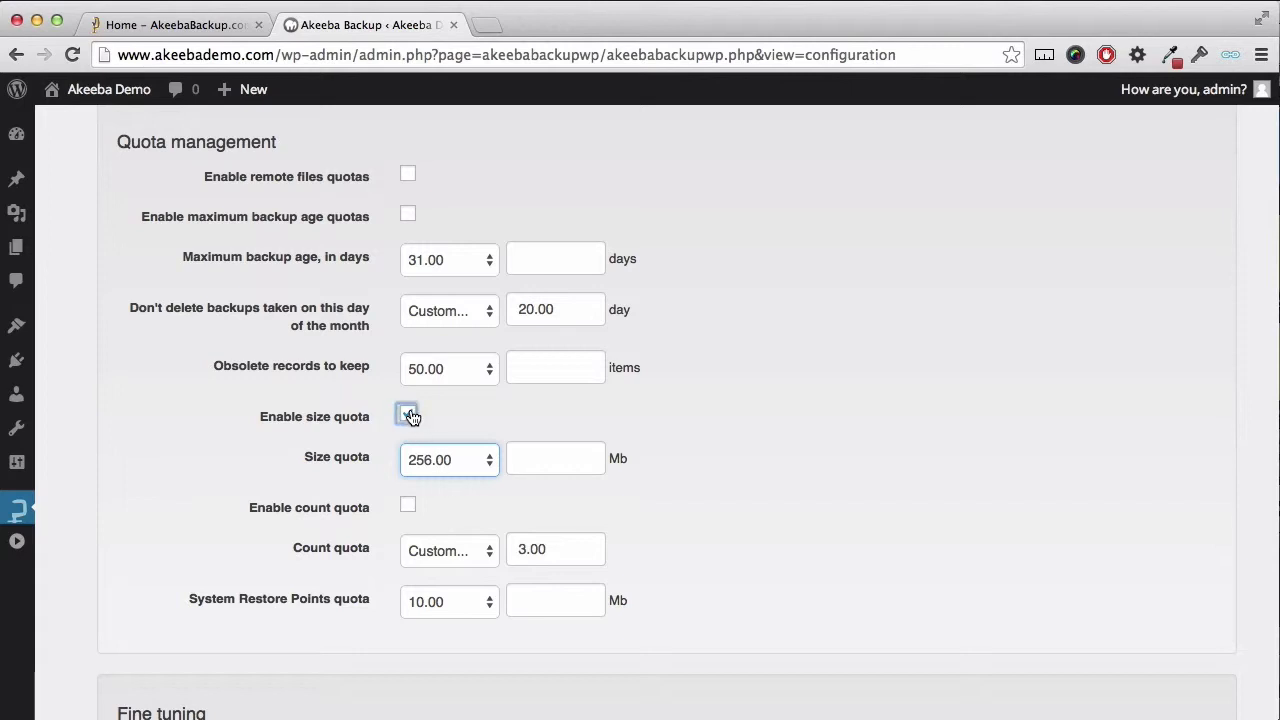
Step: Disable the size quota and enable the count quota with the custom count of 3
left_click(408, 414)
left_click(408, 506)
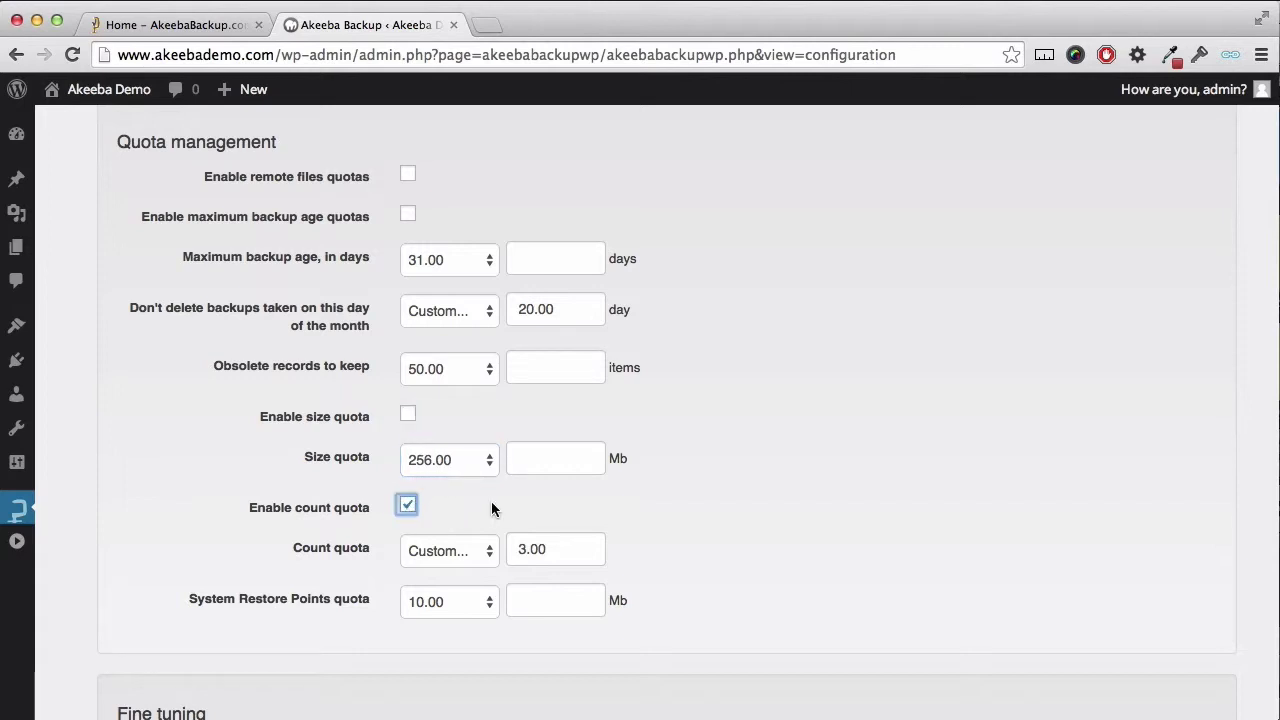
left_click(474, 550)
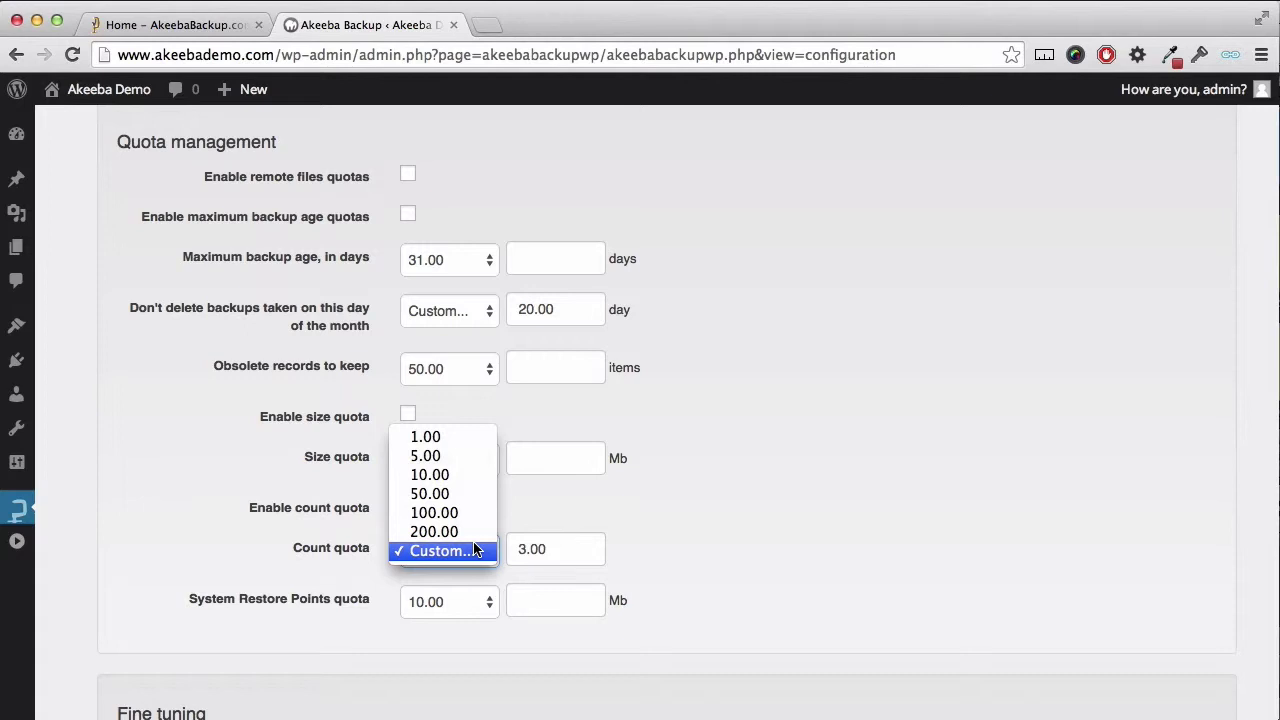
left_click(551, 519)
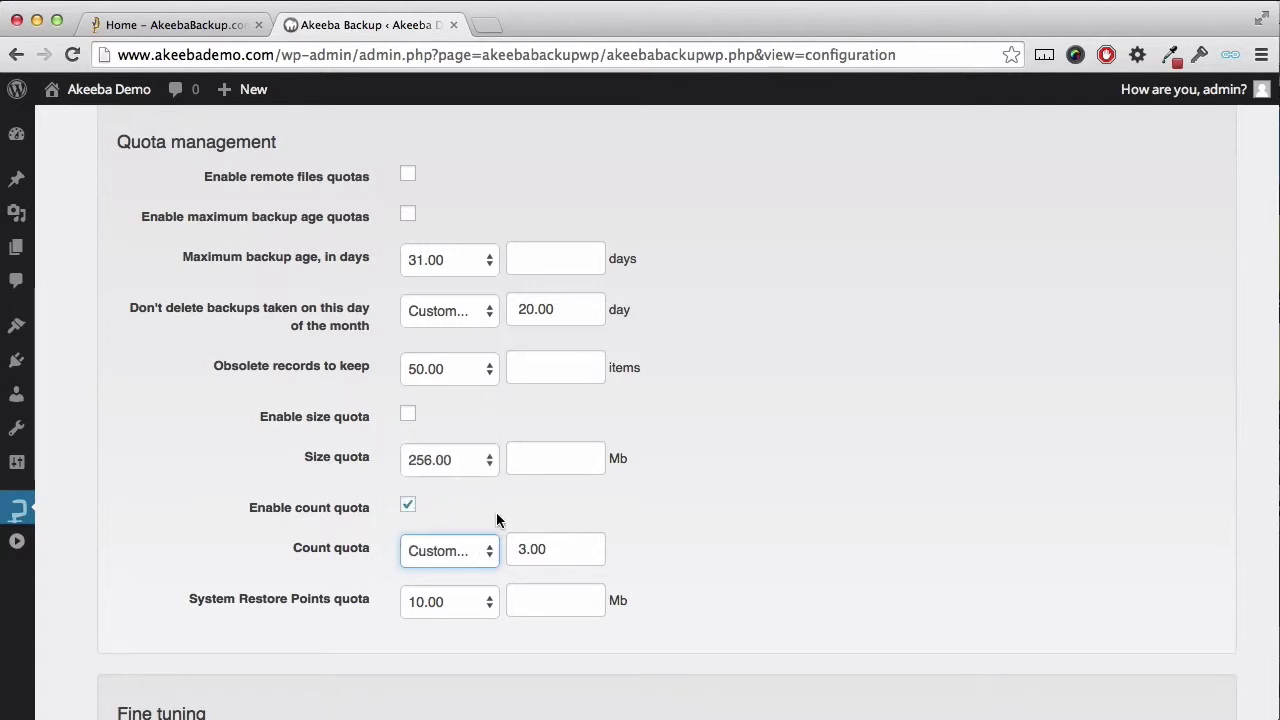
Step: Replace the count quota with remote files quotas and maximum backup age quotas, then save and close the configuration
left_click(409, 505)
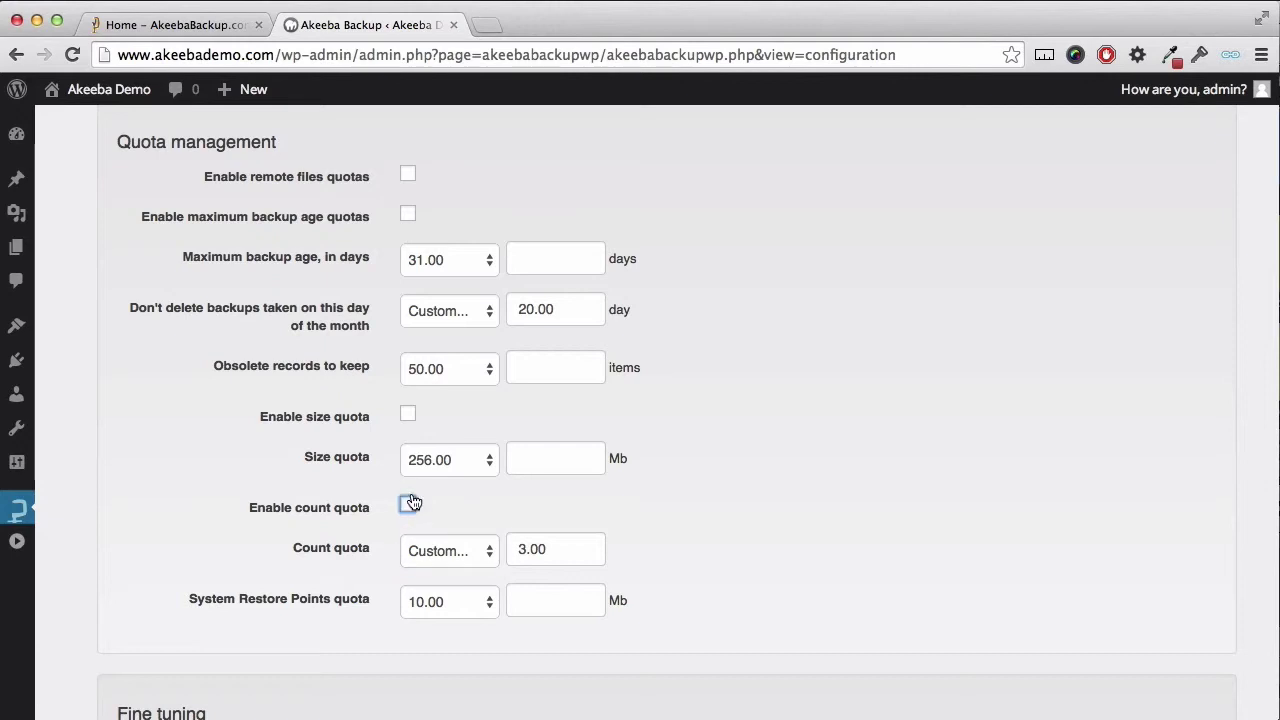
left_click(409, 177)
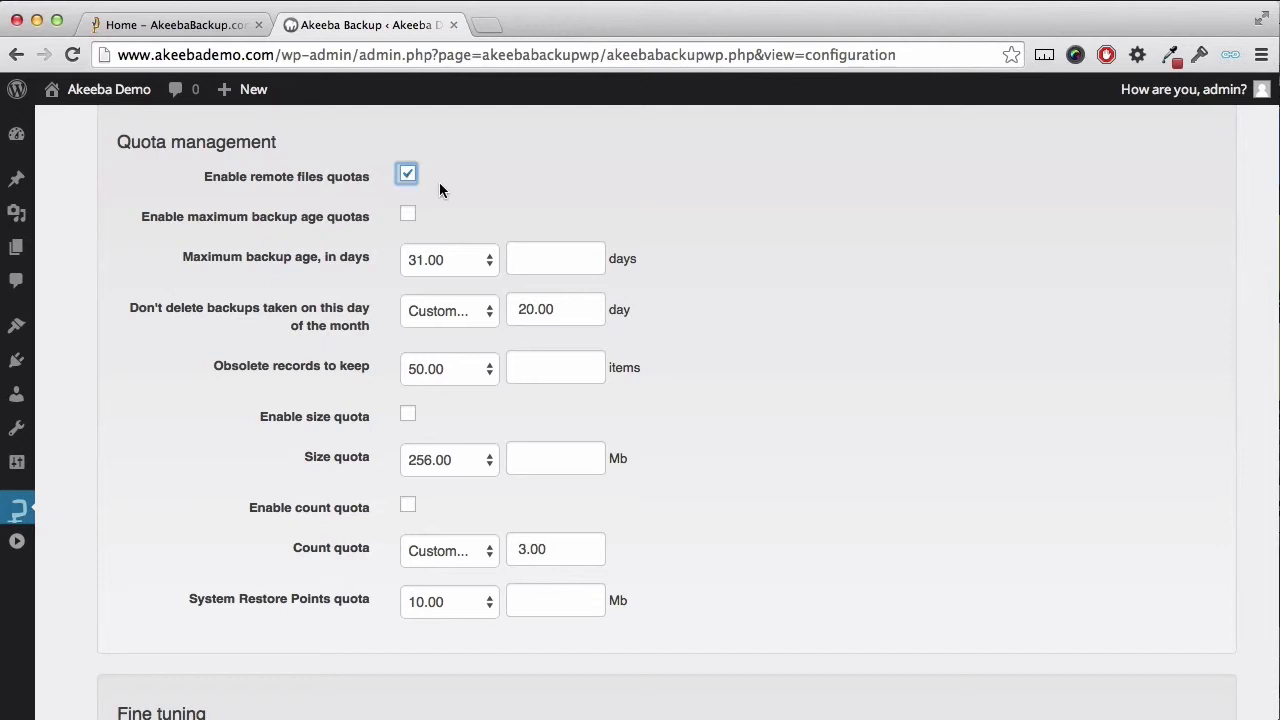
left_click(408, 213)
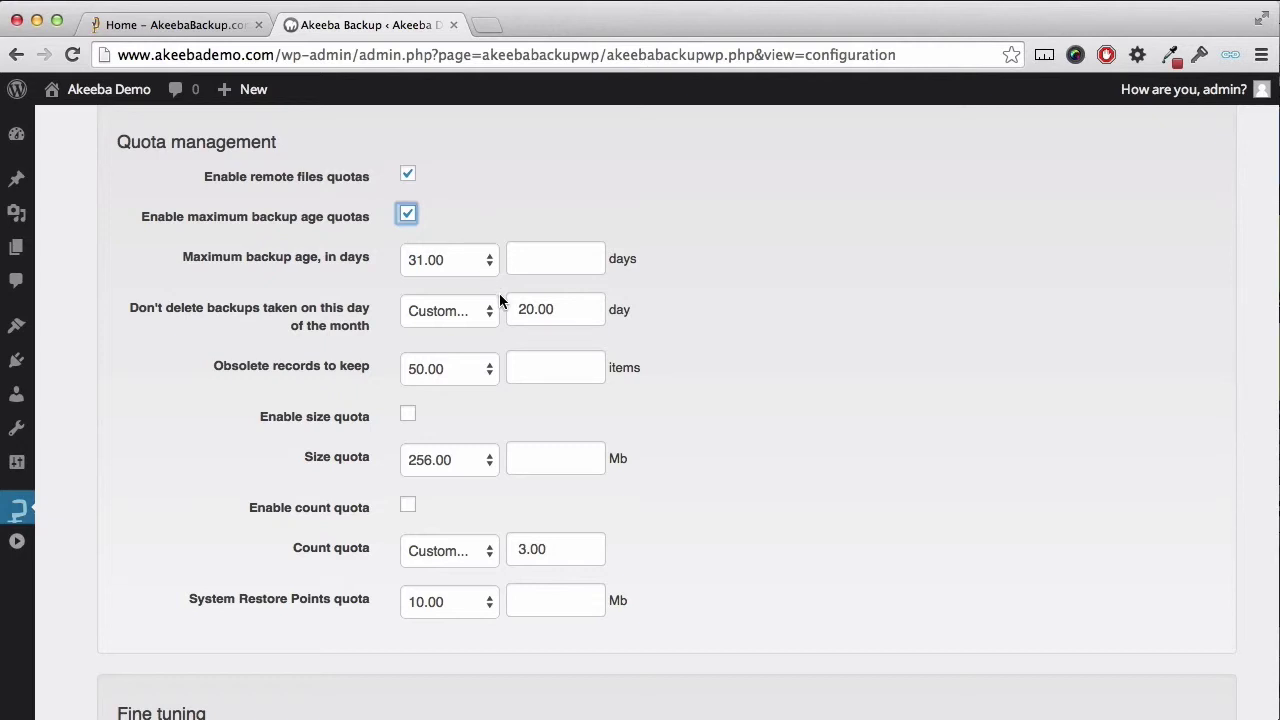
scroll(508, 337, "up", 15)
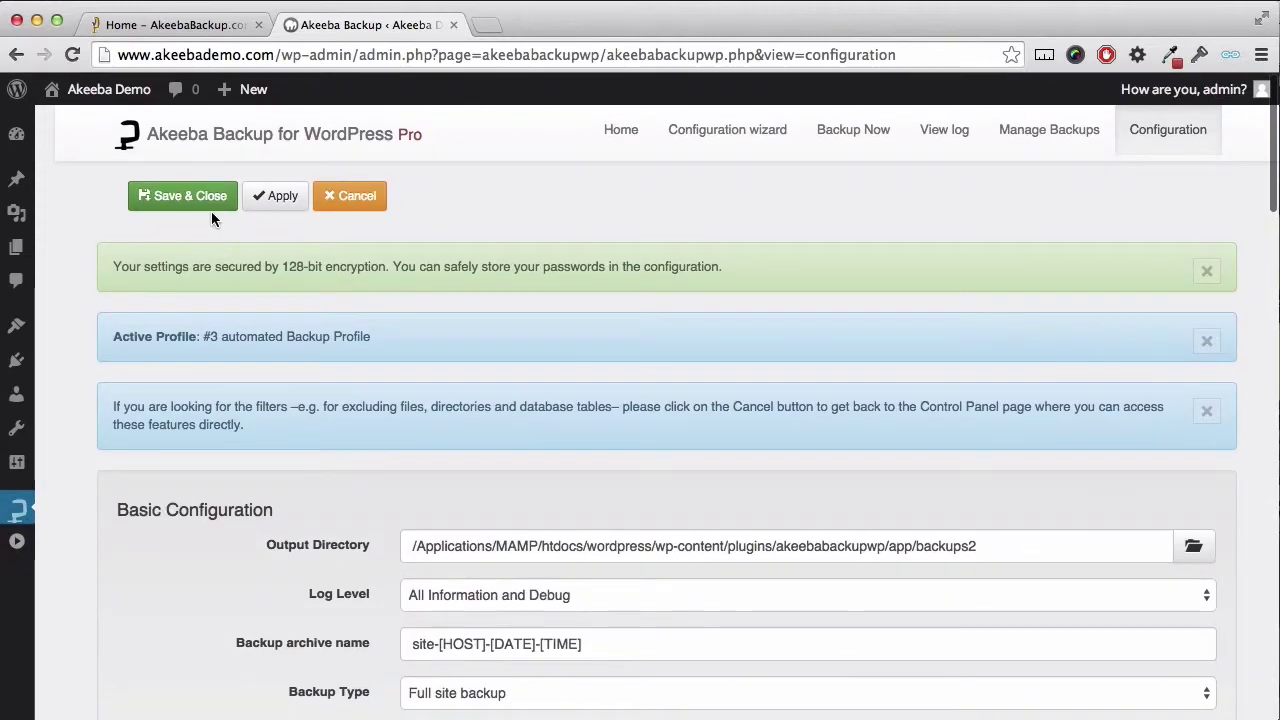
left_click(205, 196)
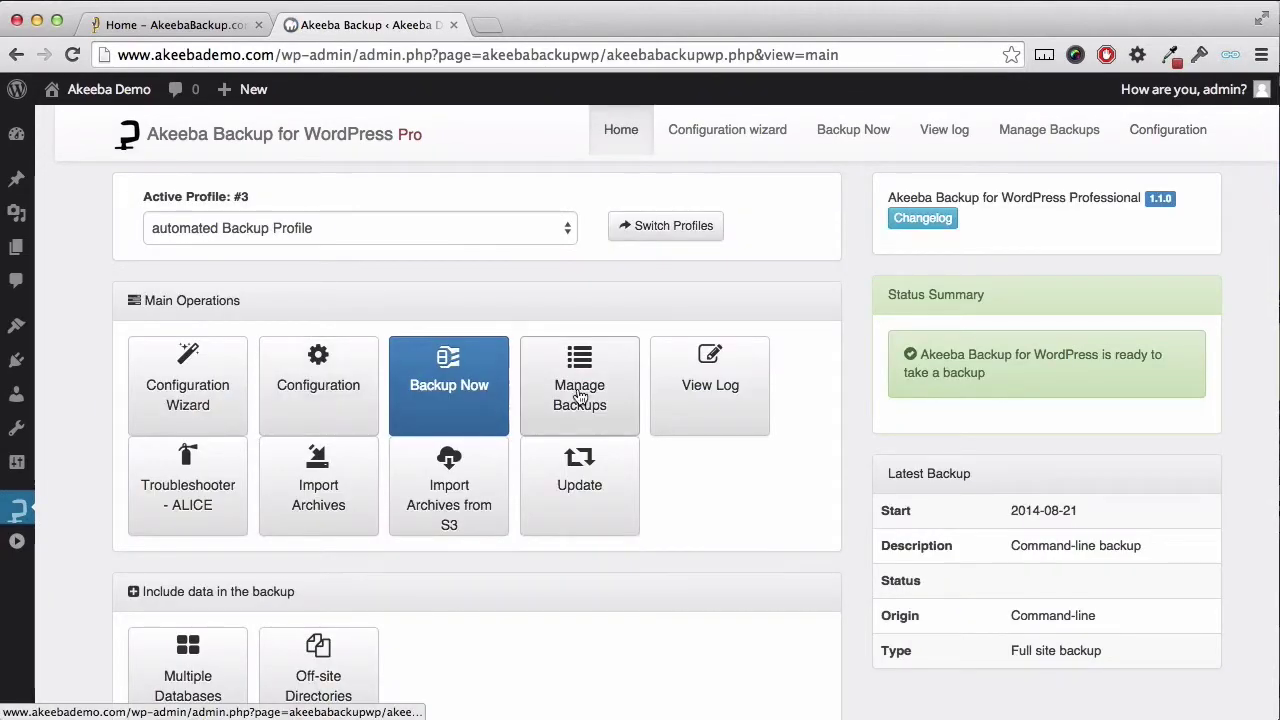
Step: Open the list of managed backups and examine the status of recent and older backup records
left_click(582, 397)
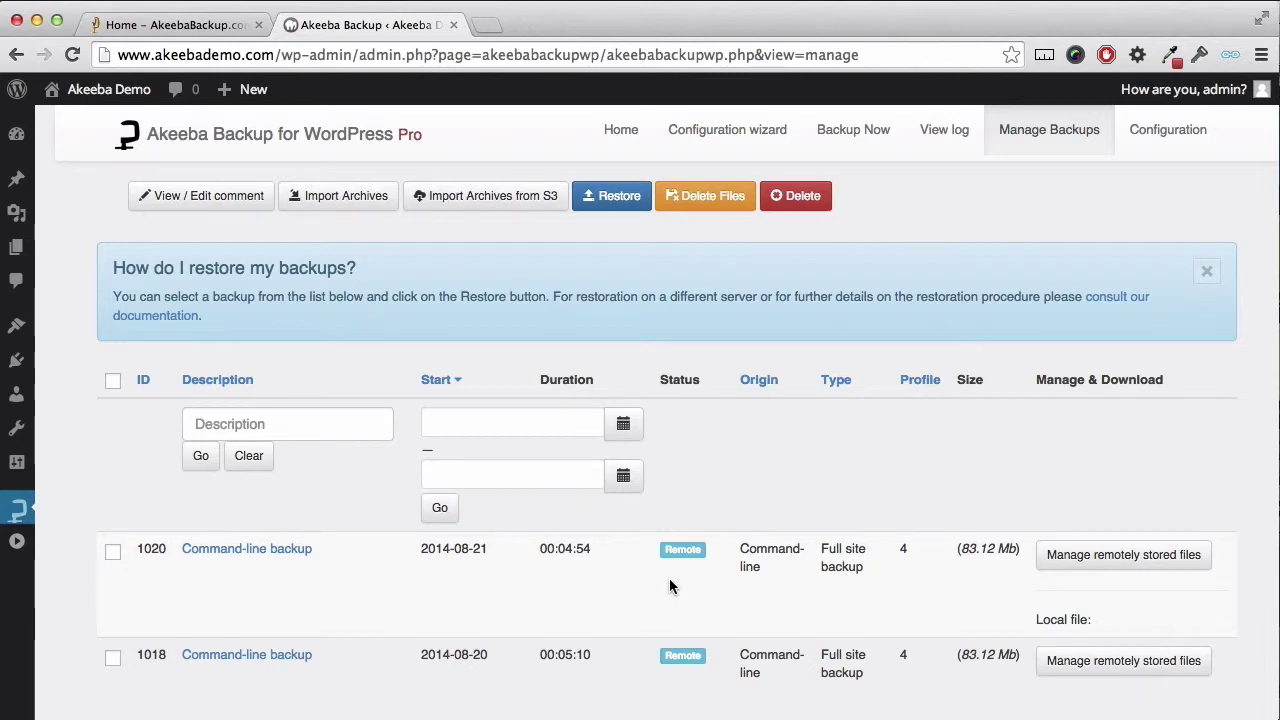
scroll(670, 586, "down", 5)
scroll(669, 585, "down", 7)
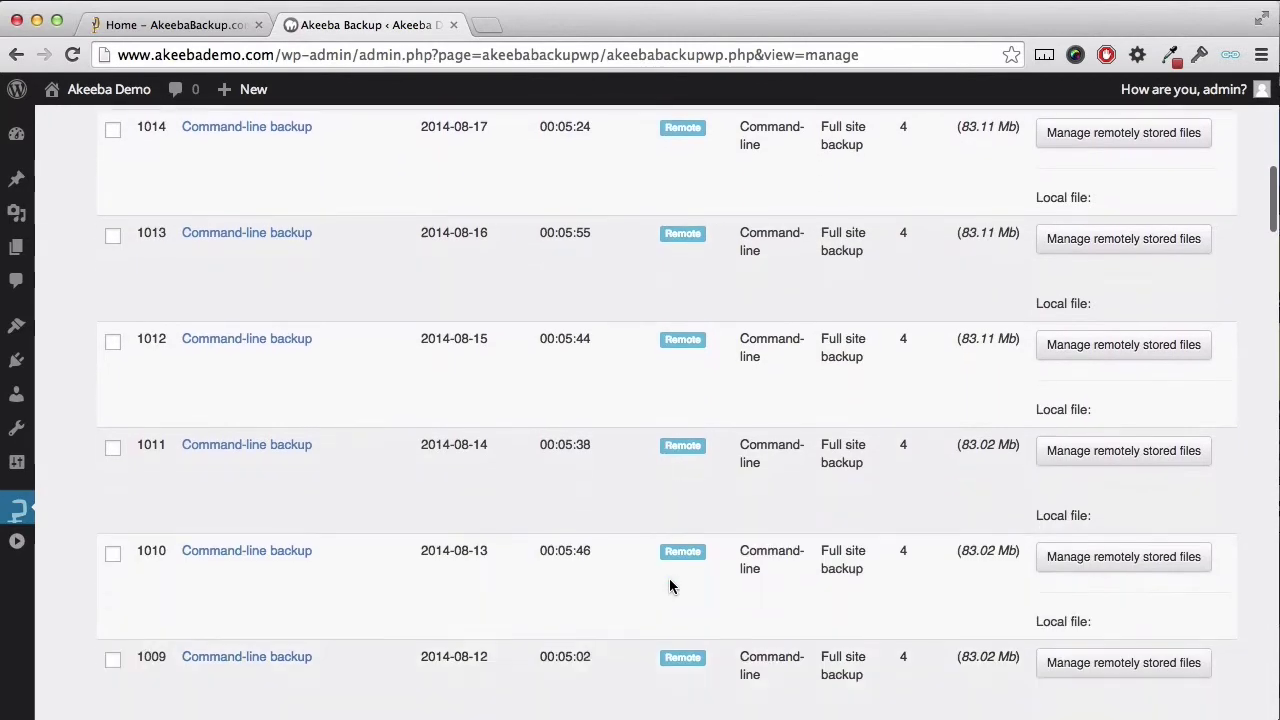
scroll(669, 585, "down", 5)
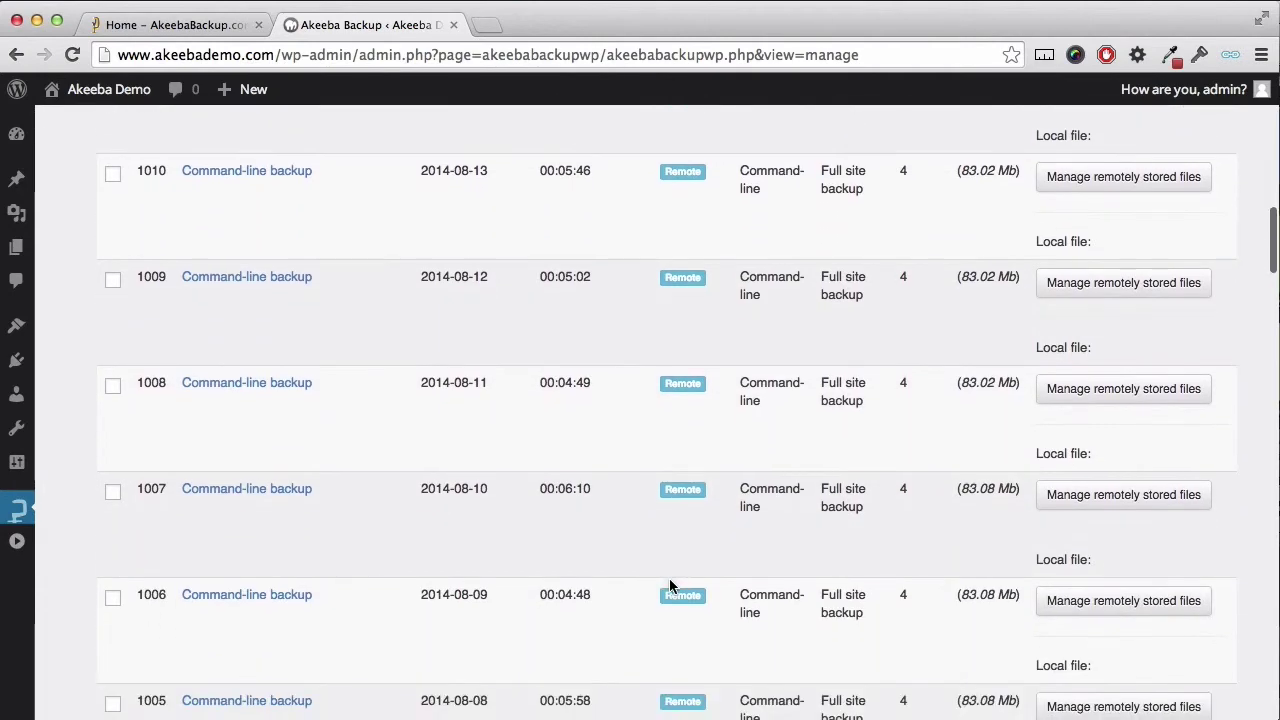
scroll(670, 585, "down", 9)
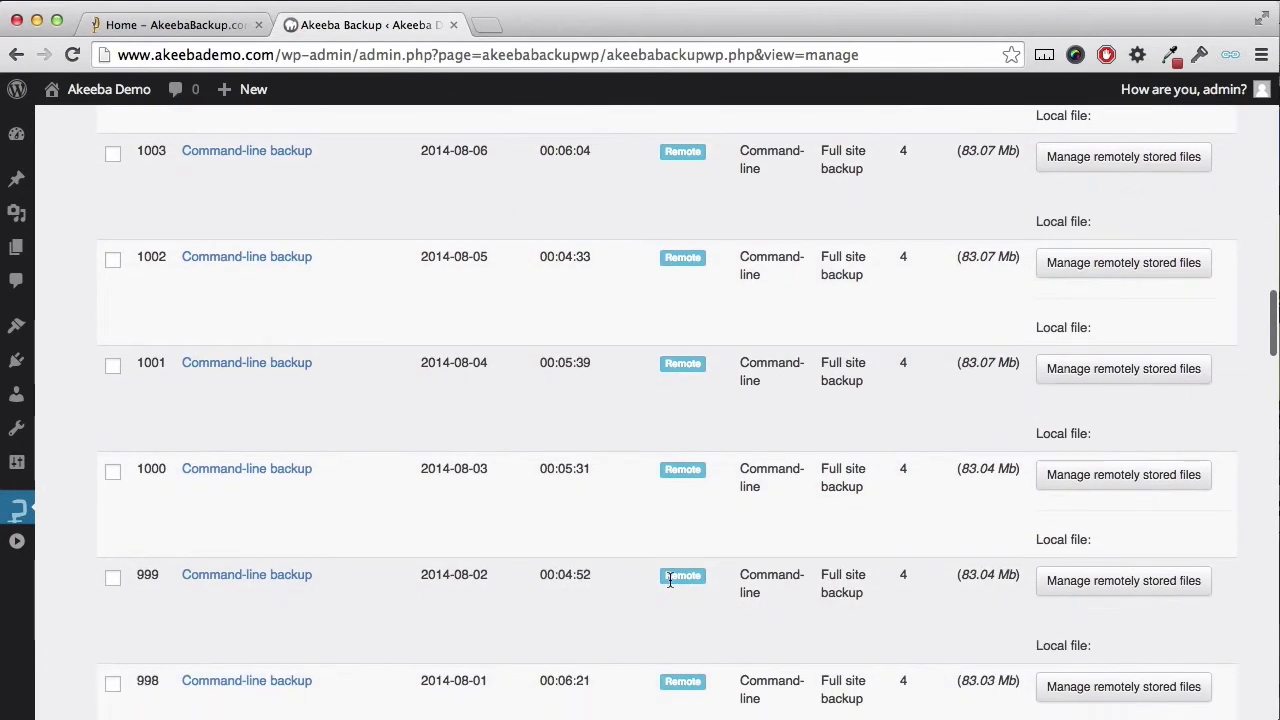
scroll(670, 586, "down", 7)
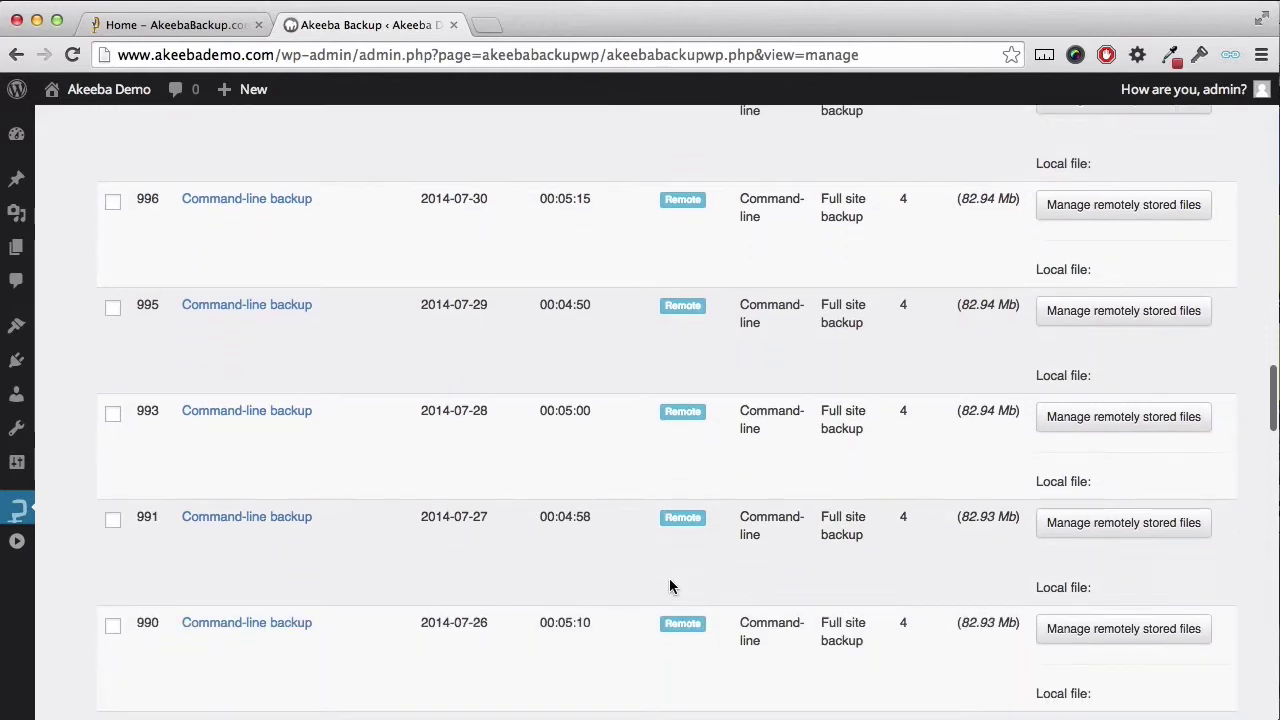
scroll(670, 587, "down", 3)
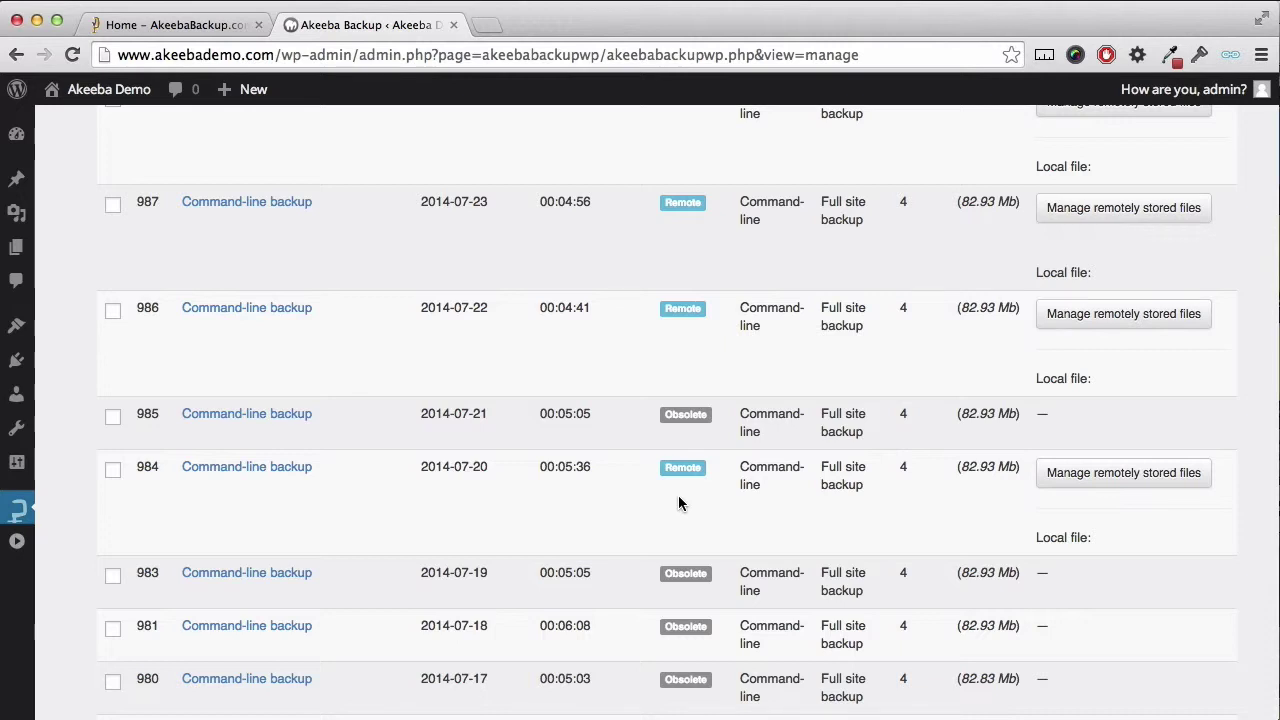
scroll(678, 500, "down", 2)
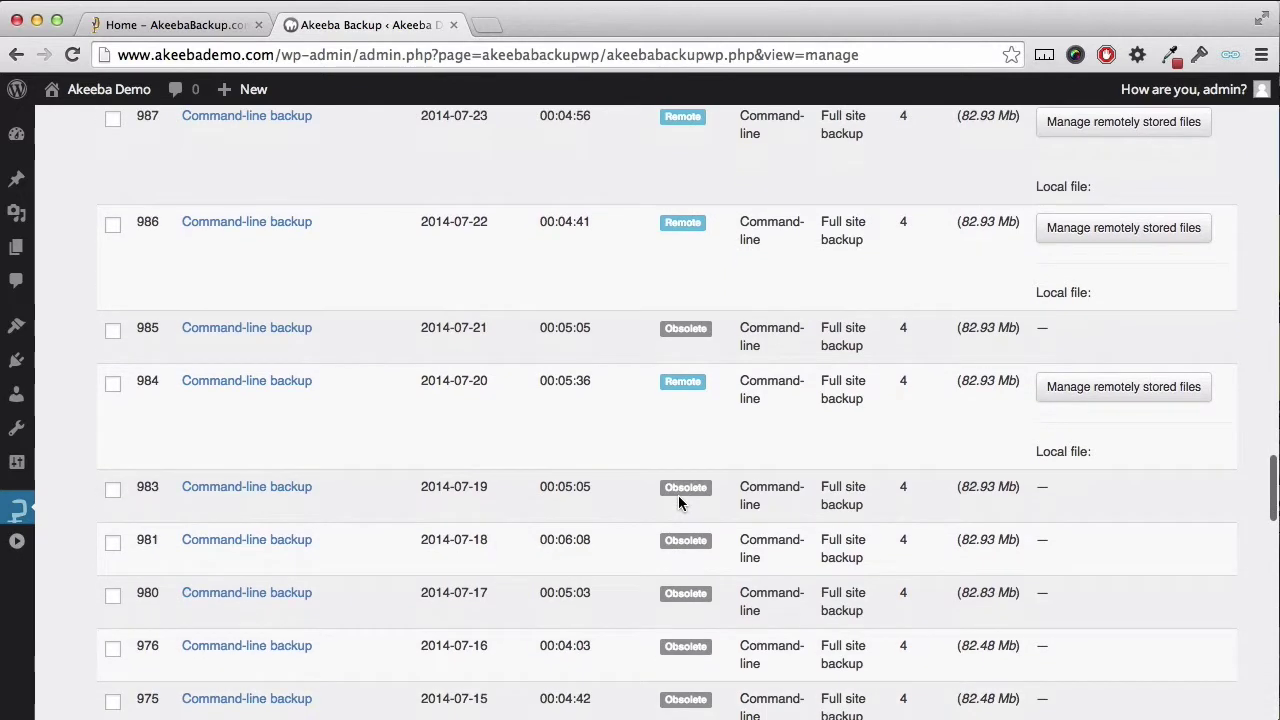